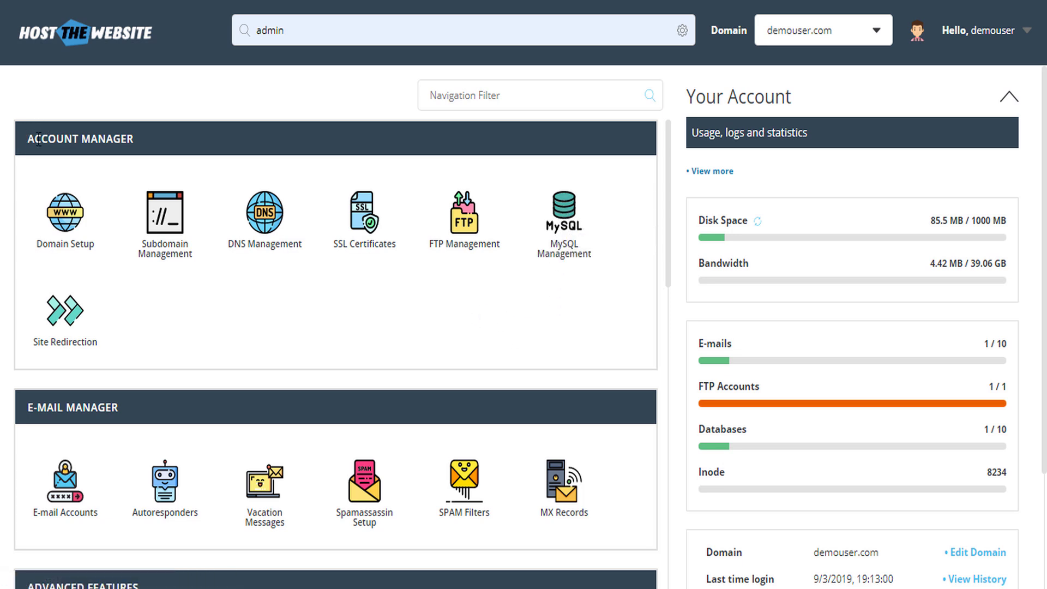
# - Go to MySQL Management from the dashboard to list the existing database demouser_pres716
pyautogui.moveTo(38, 139); pyautogui.dragTo(134, 141)
pyautogui.click(343, 328)
pyautogui.click(563, 217)
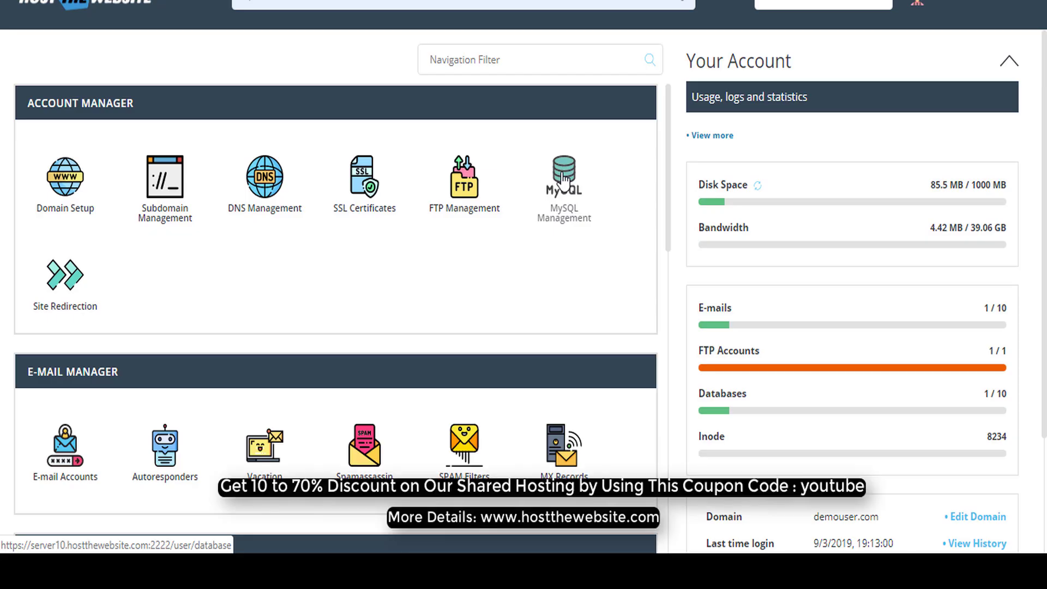
pyautogui.click(564, 180)
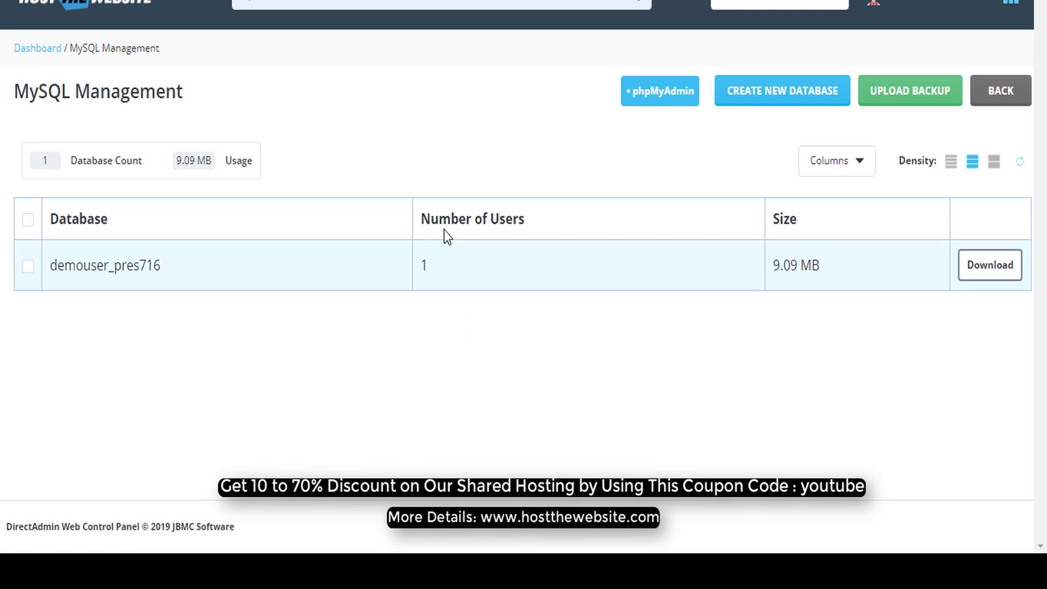
# - Start a new database and enter extra1398 as the database name
pyautogui.click(779, 96)
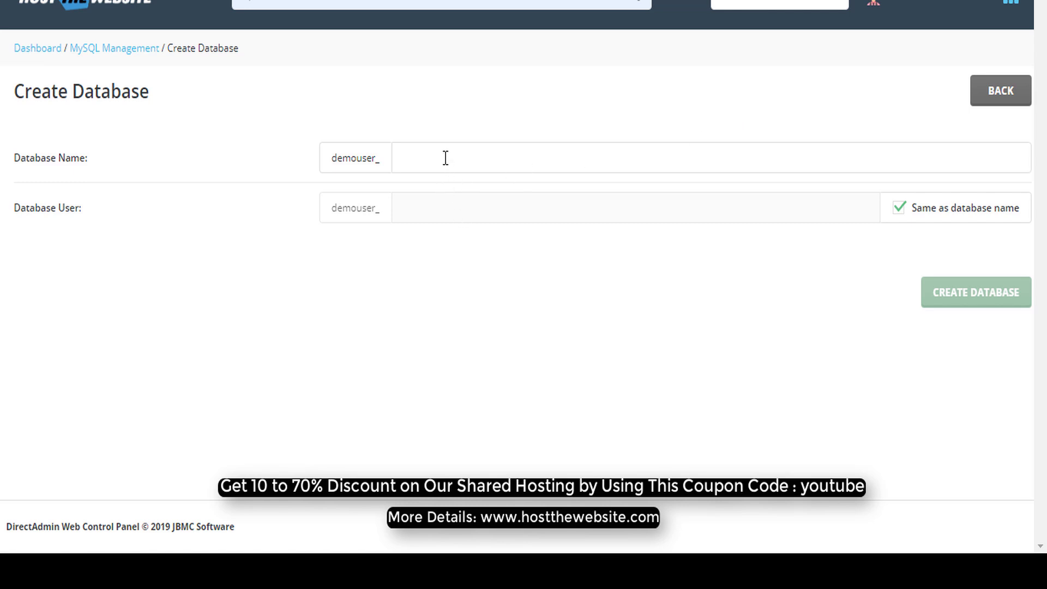
pyautogui.moveTo(26, 163); pyautogui.dragTo(93, 168)
pyautogui.click(406, 173)
pyautogui.click(429, 164)
pyautogui.click(332, 160)
pyautogui.click(463, 157)
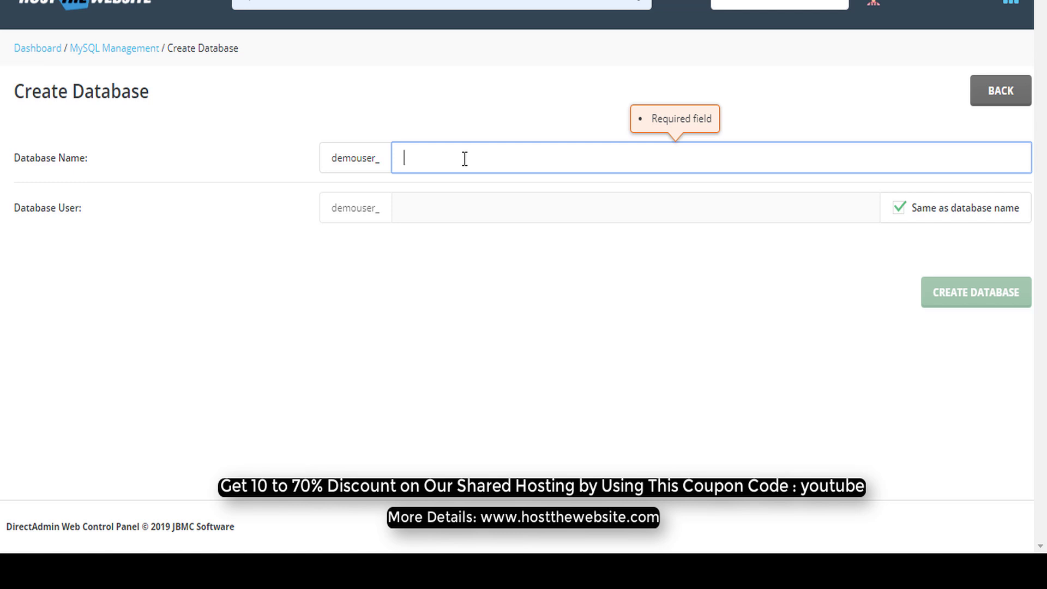
pyautogui.write('ex')
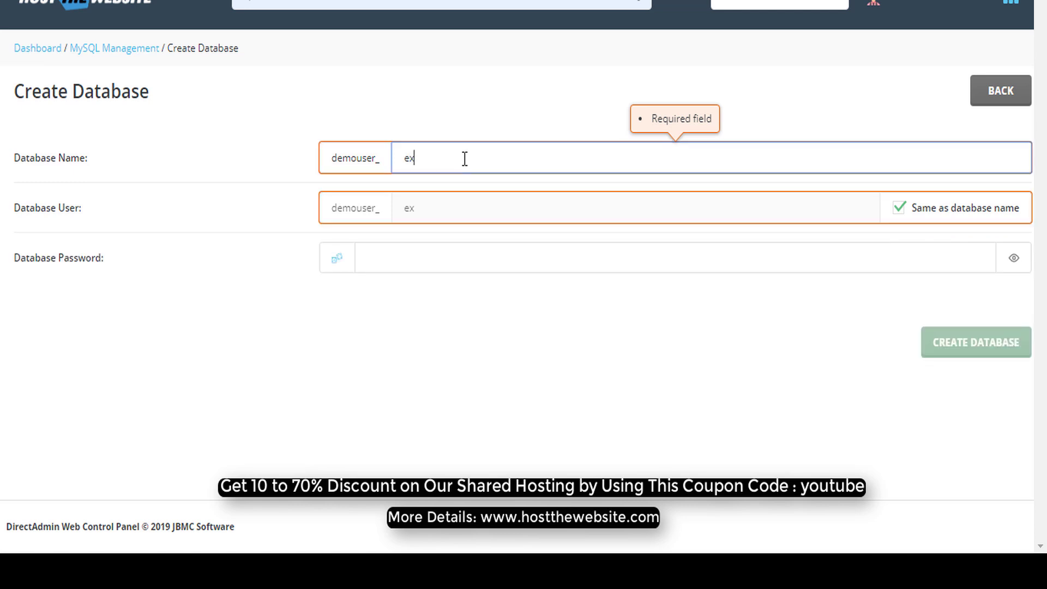
pyautogui.write('tra1398')
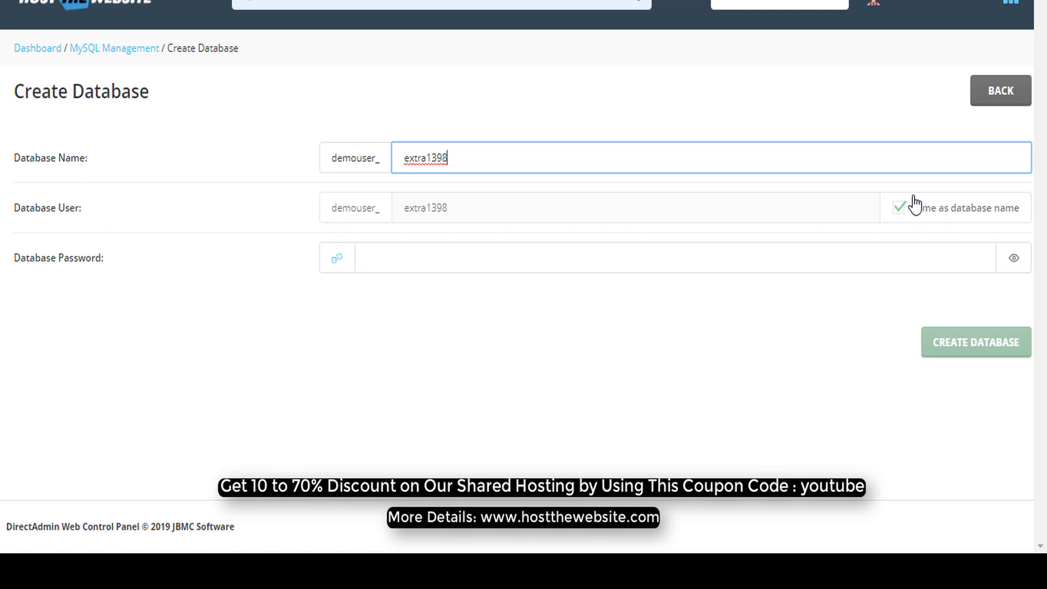
# - Turn off 'Same as database name' and set the database user to demouser123
pyautogui.click(899, 212)
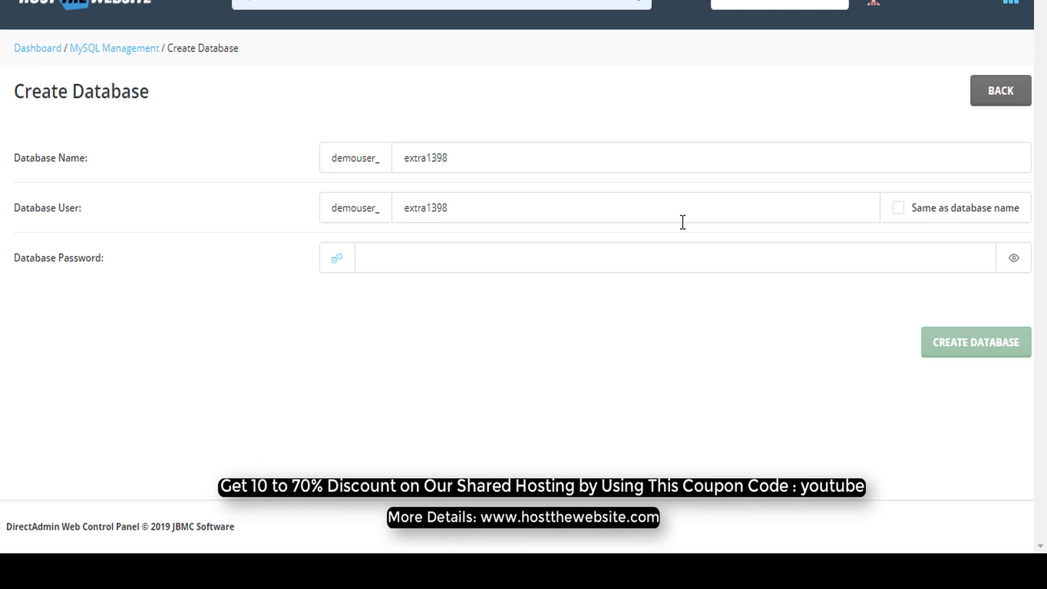
pyautogui.doubleClick(489, 203)
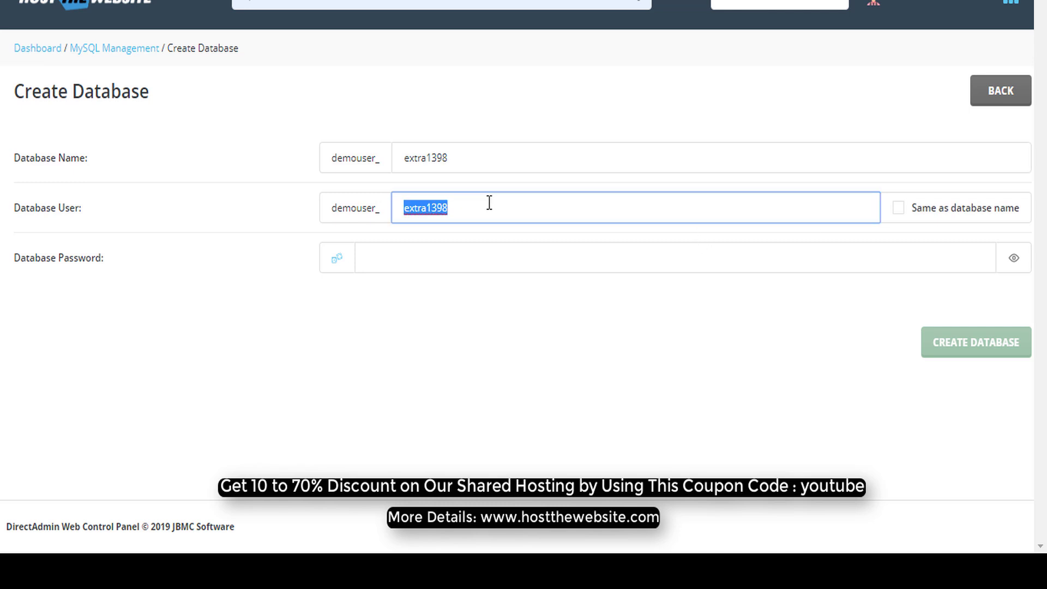
pyautogui.press('BackSpace')
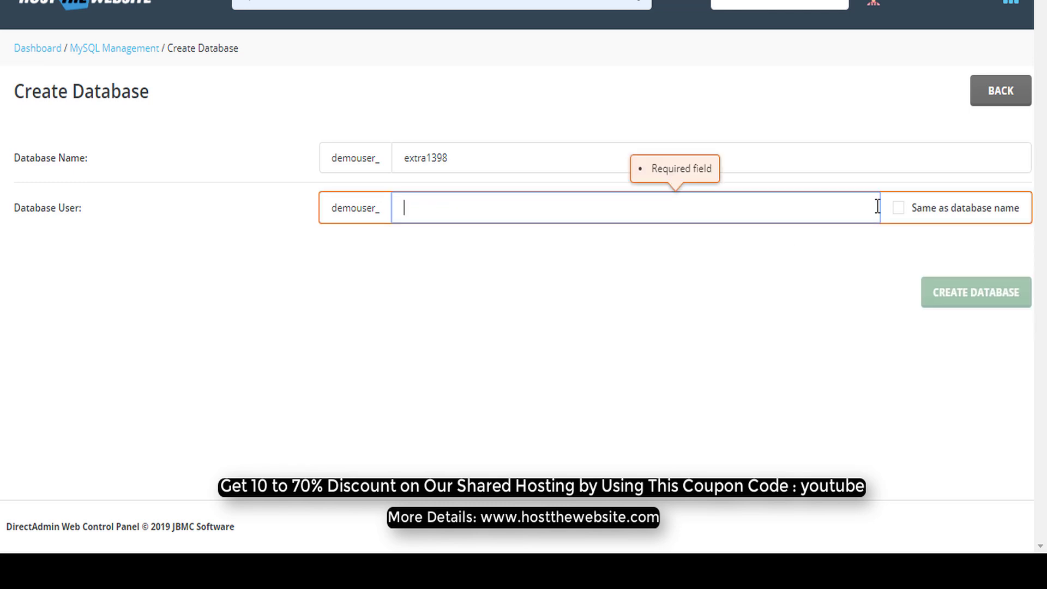
pyautogui.click(898, 212)
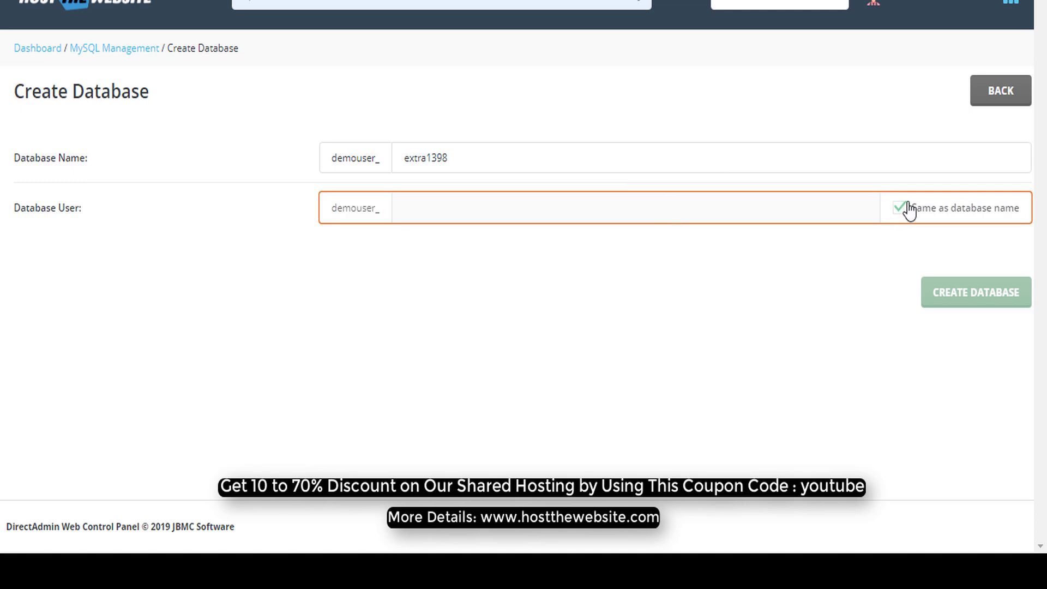
pyautogui.click(900, 210)
pyautogui.click(900, 212)
pyautogui.click(899, 210)
pyautogui.click(899, 210)
pyautogui.click(899, 210)
pyautogui.click(697, 208)
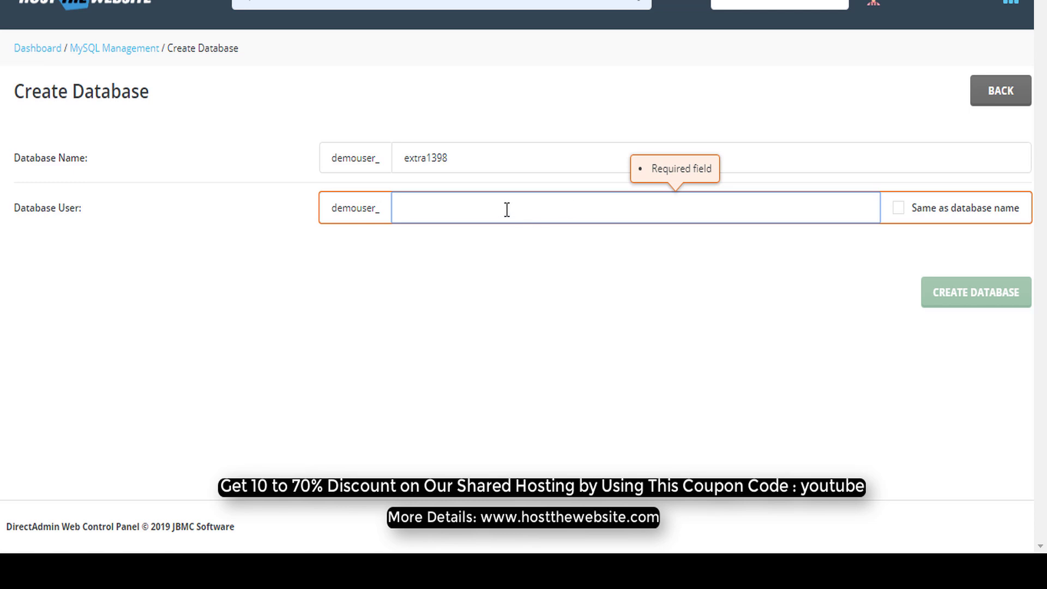
pyautogui.write('de')
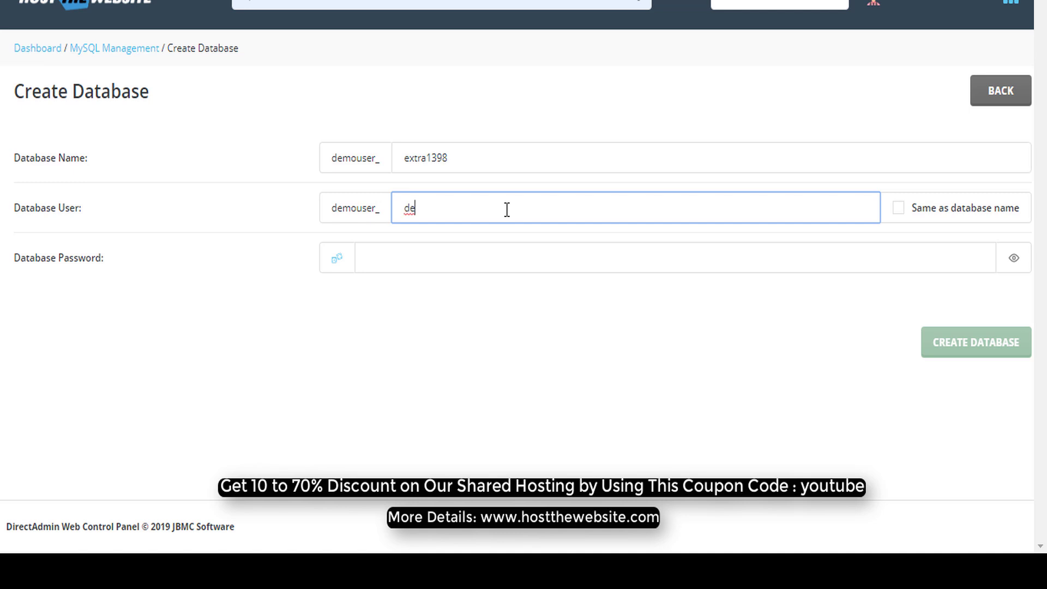
pyautogui.write('mouser123')
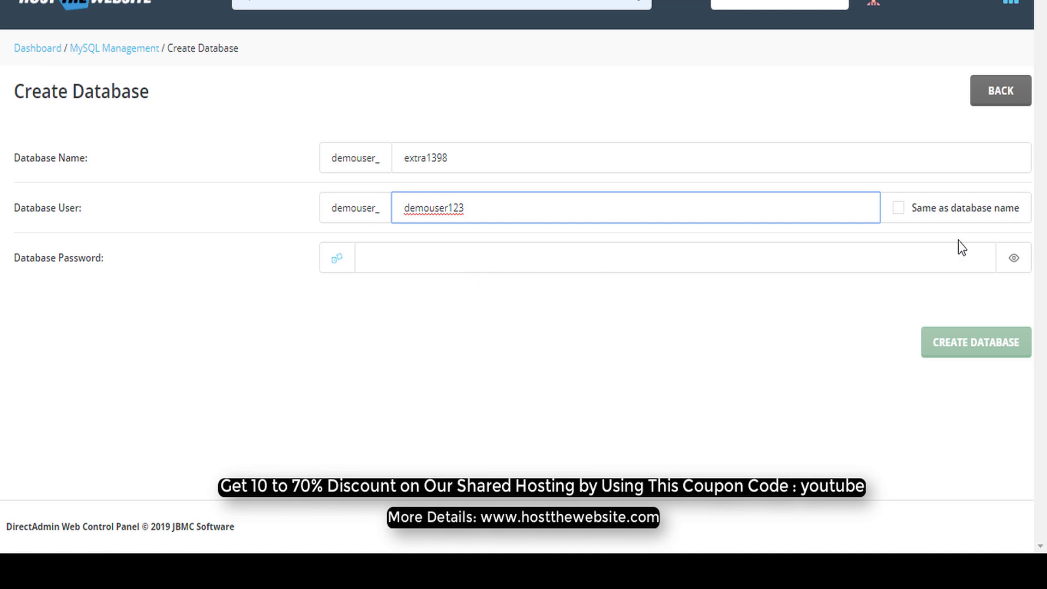
# - Enter a database password and create the database demouser_extra1398
pyautogui.click(575, 264)
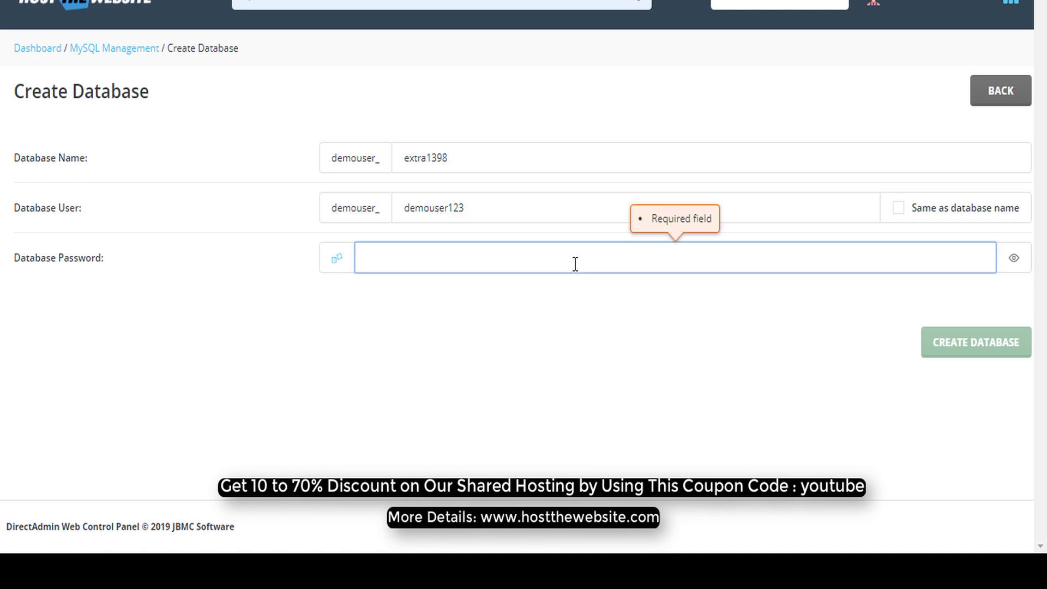
pyautogui.write('••')
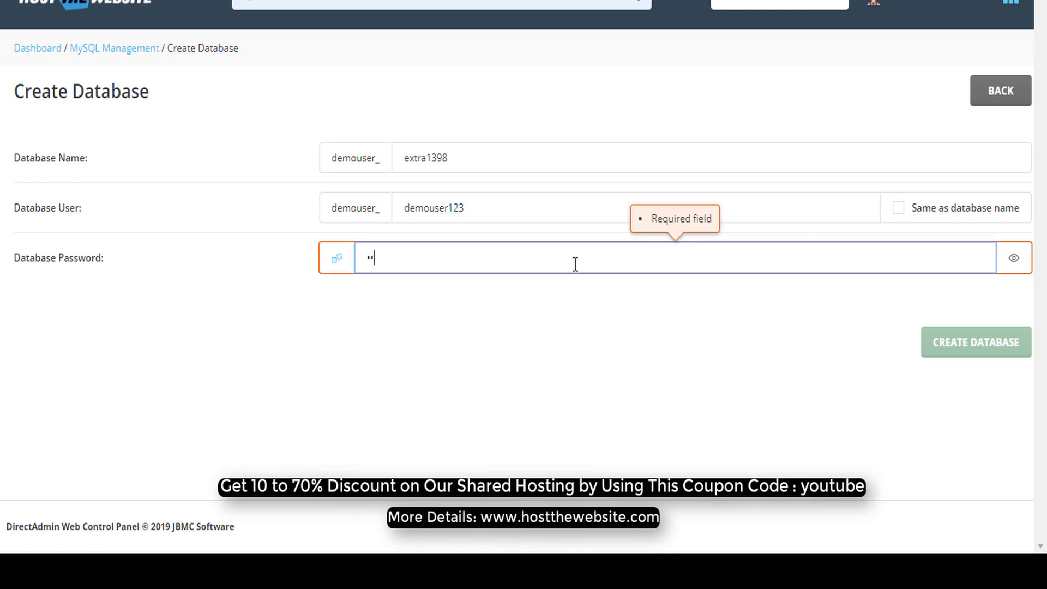
pyautogui.write('••••')
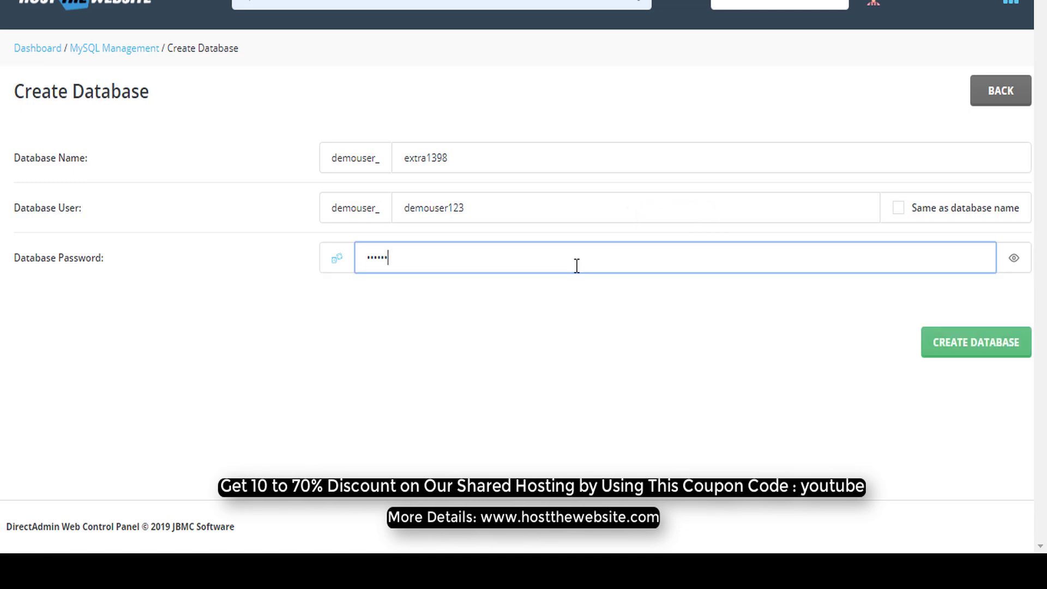
pyautogui.click(584, 357)
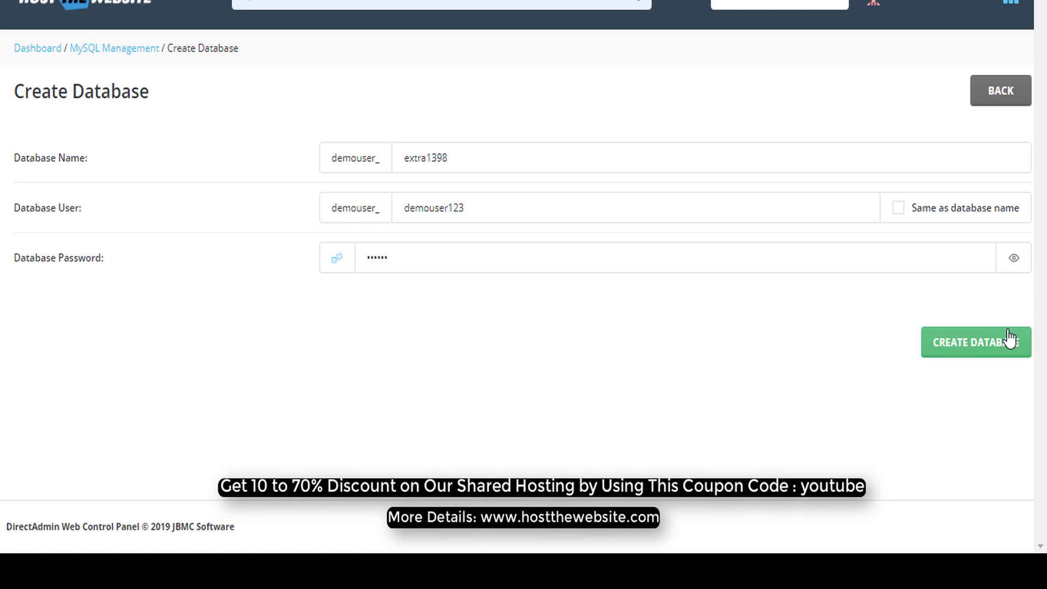
pyautogui.click(978, 347)
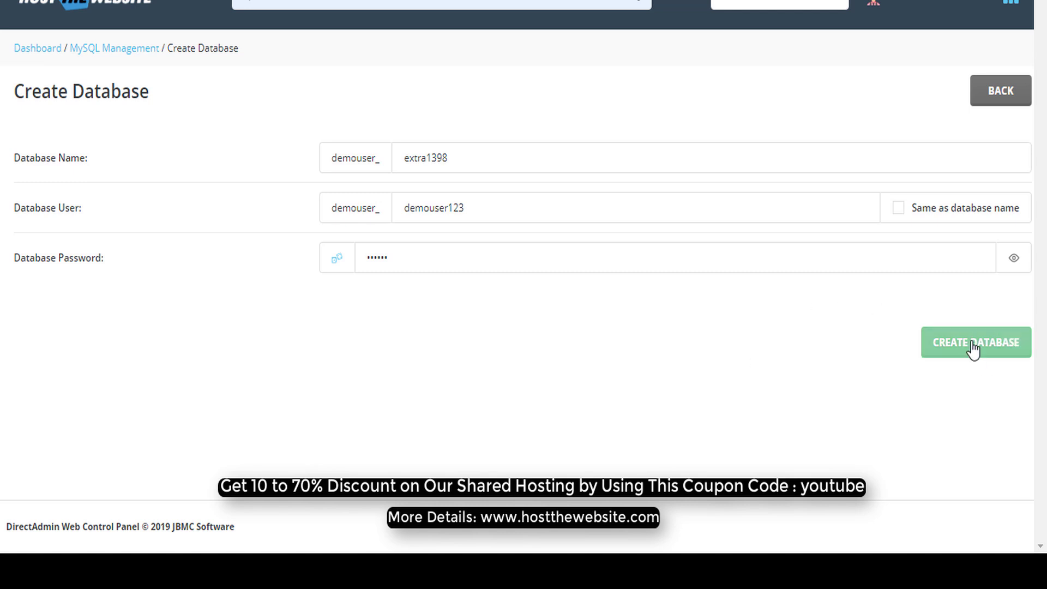
pyautogui.click(974, 348)
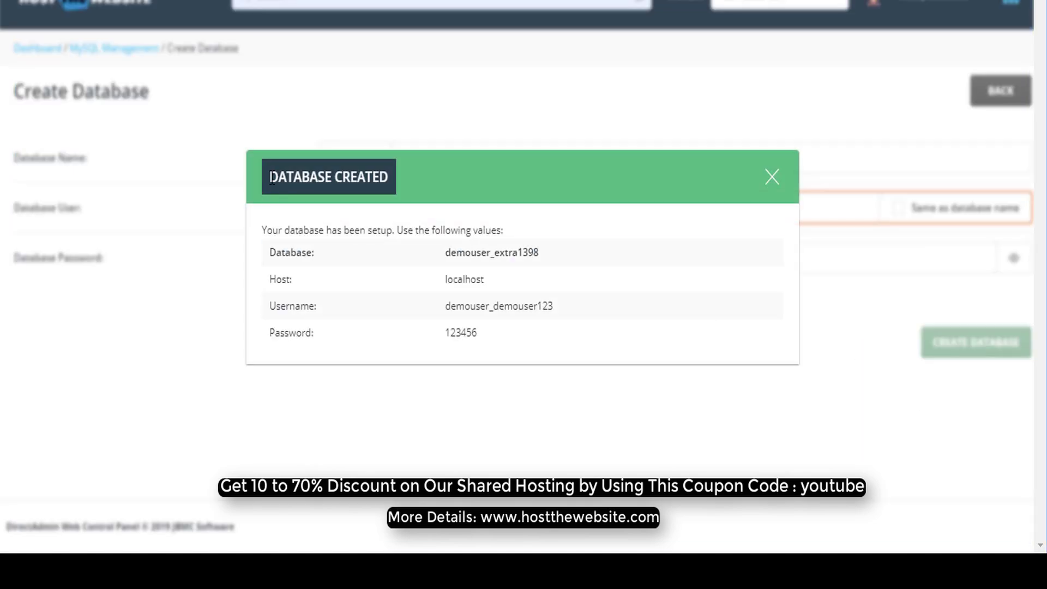
# - Review demouser_extra1398's connection details, then close the Database Created confirmation
pyautogui.moveTo(271, 178); pyautogui.dragTo(390, 179)
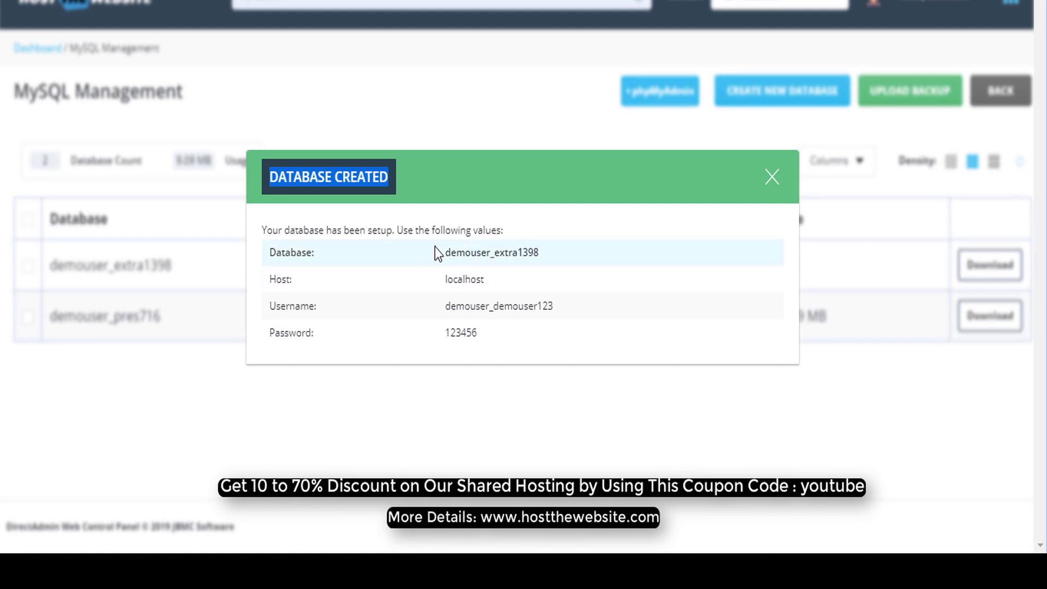
pyautogui.moveTo(436, 250); pyautogui.dragTo(477, 333)
pyautogui.click(772, 177)
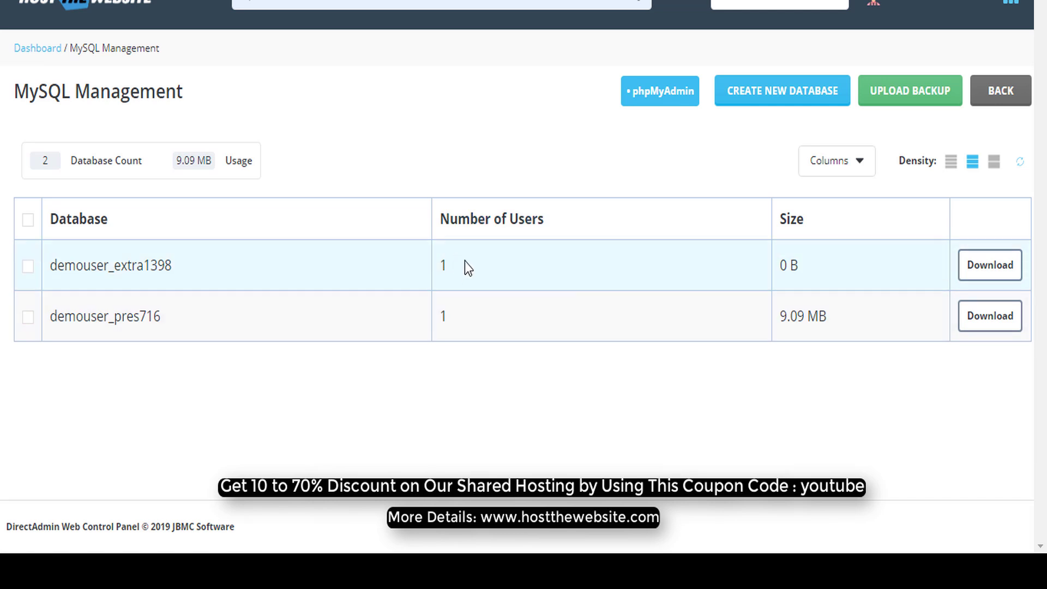
# - Optimize demouser_extra1398 and close the empty results
pyautogui.click(29, 266)
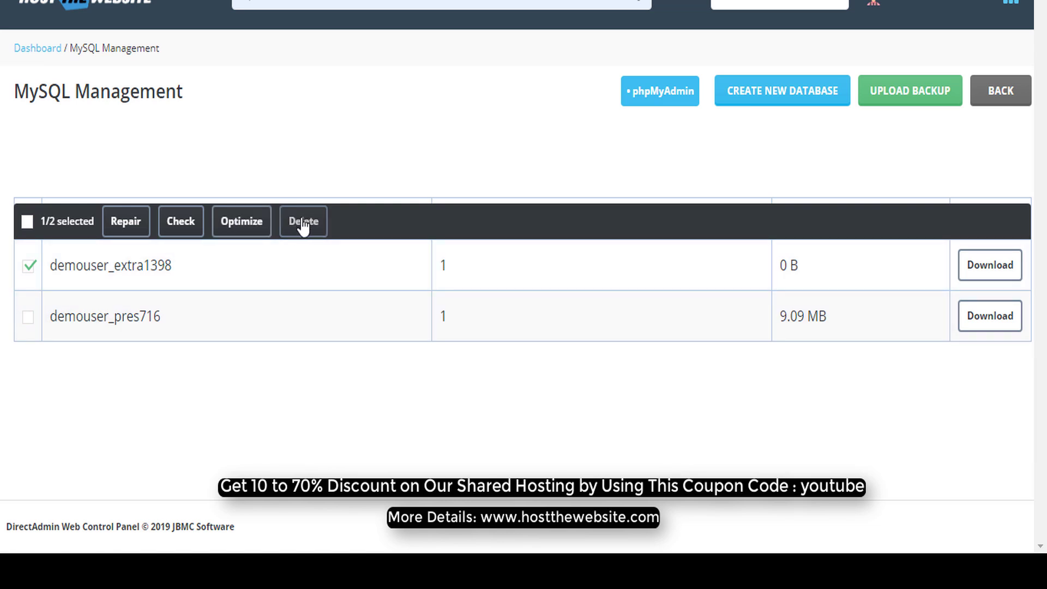
pyautogui.click(241, 222)
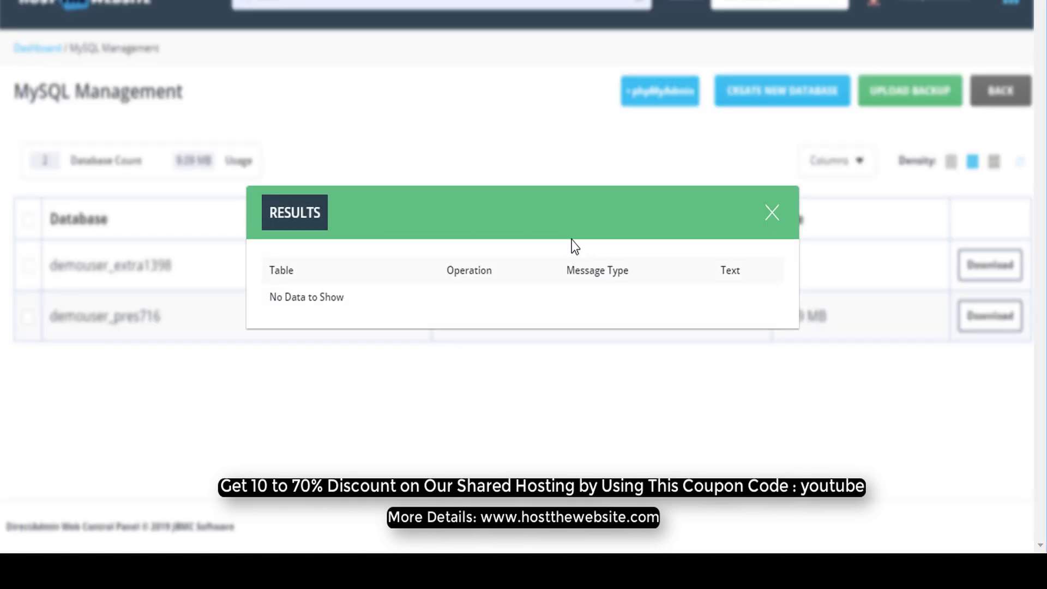
pyautogui.click(772, 212)
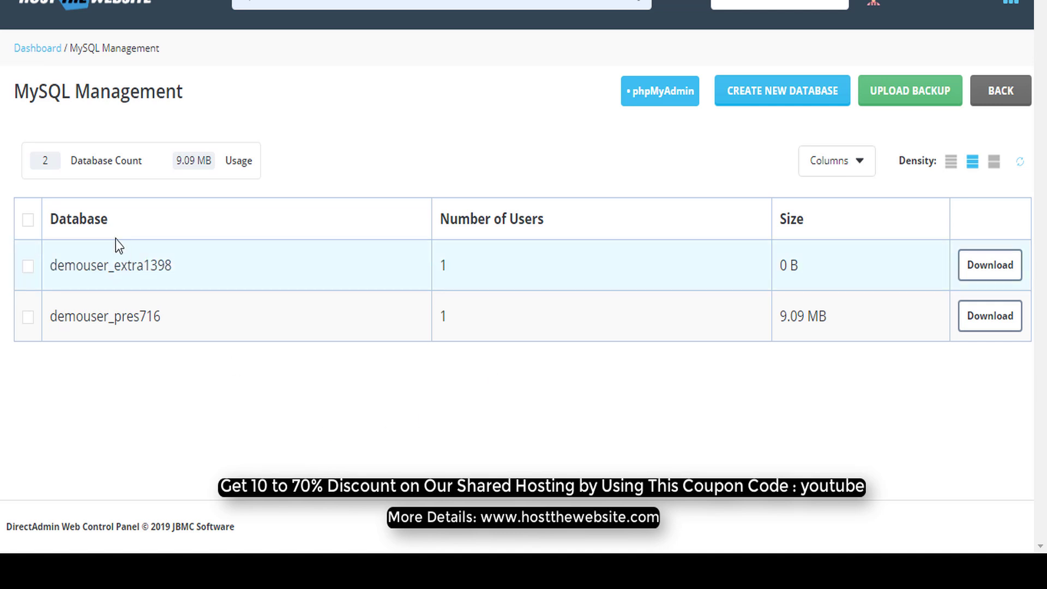
# - Run Check on demouser_extra1398, close the results, and select it again
pyautogui.click(29, 270)
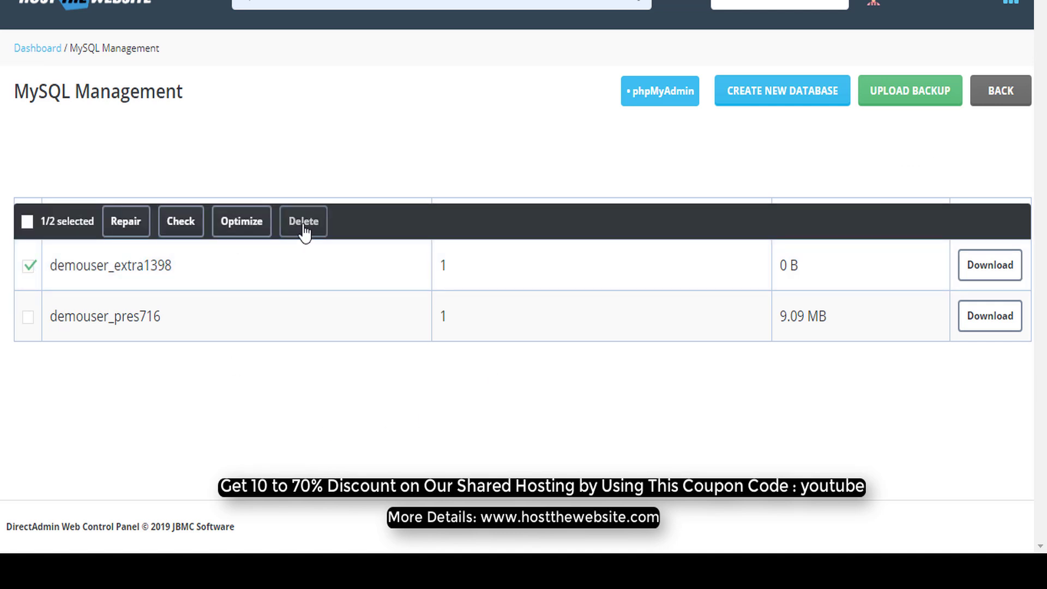
pyautogui.click(184, 228)
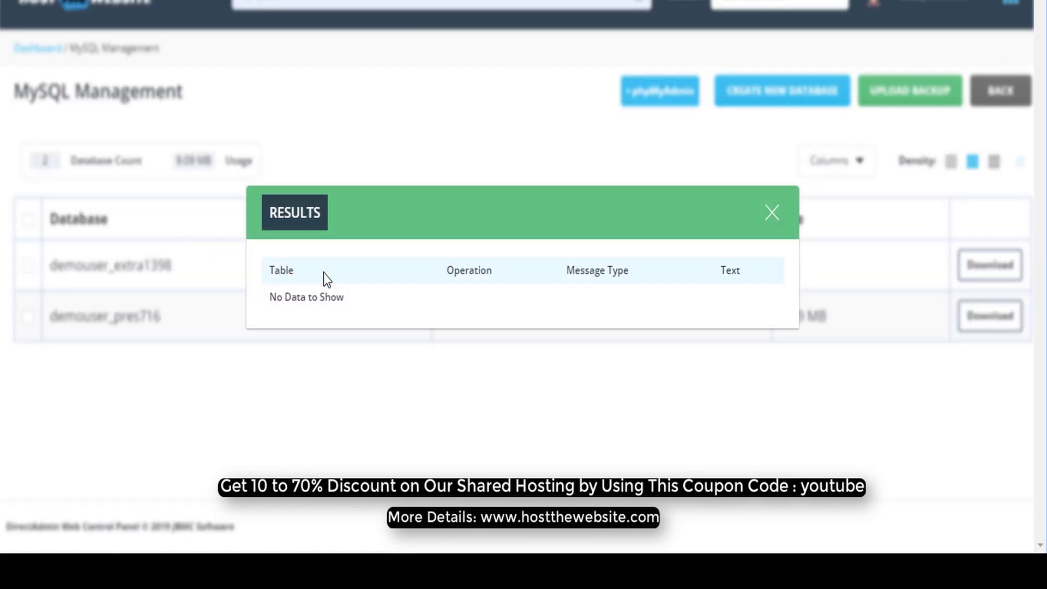
pyautogui.click(773, 213)
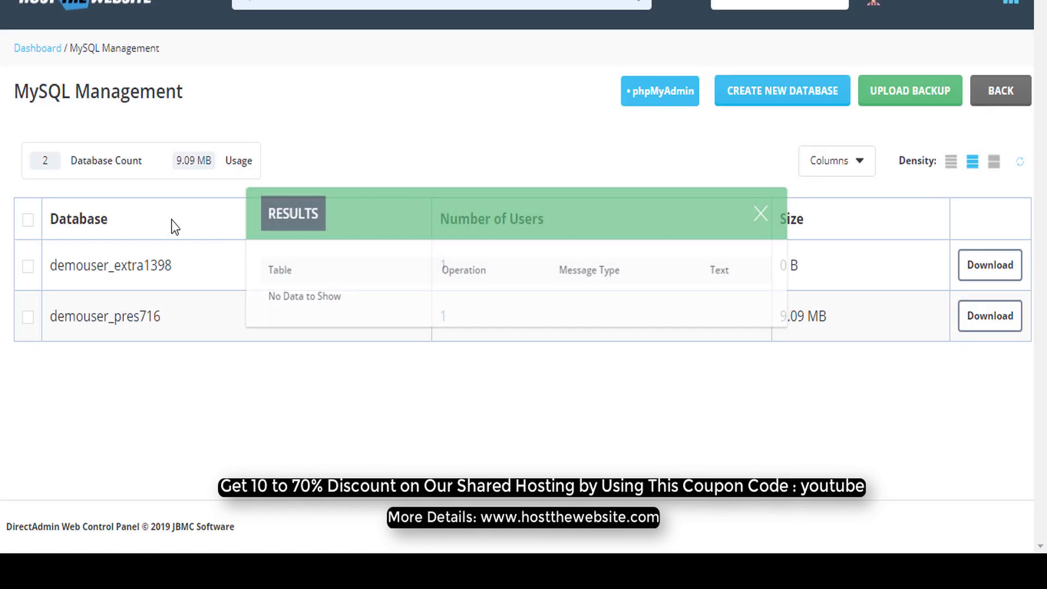
pyautogui.click(28, 266)
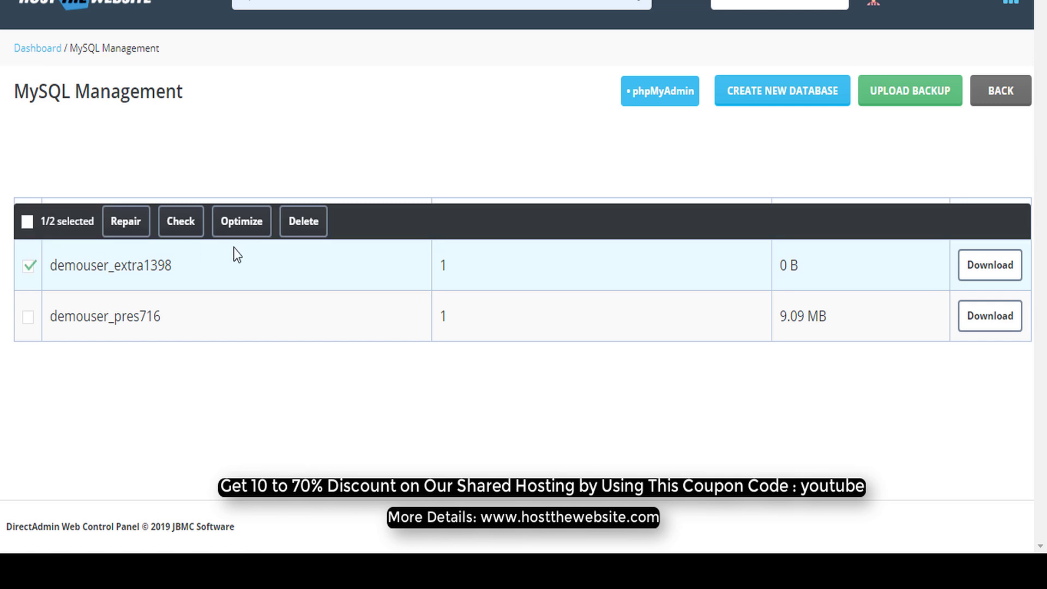
# - Delete demouser_extra1398 and confirm, leaving only demouser_pres716
pyautogui.click(303, 223)
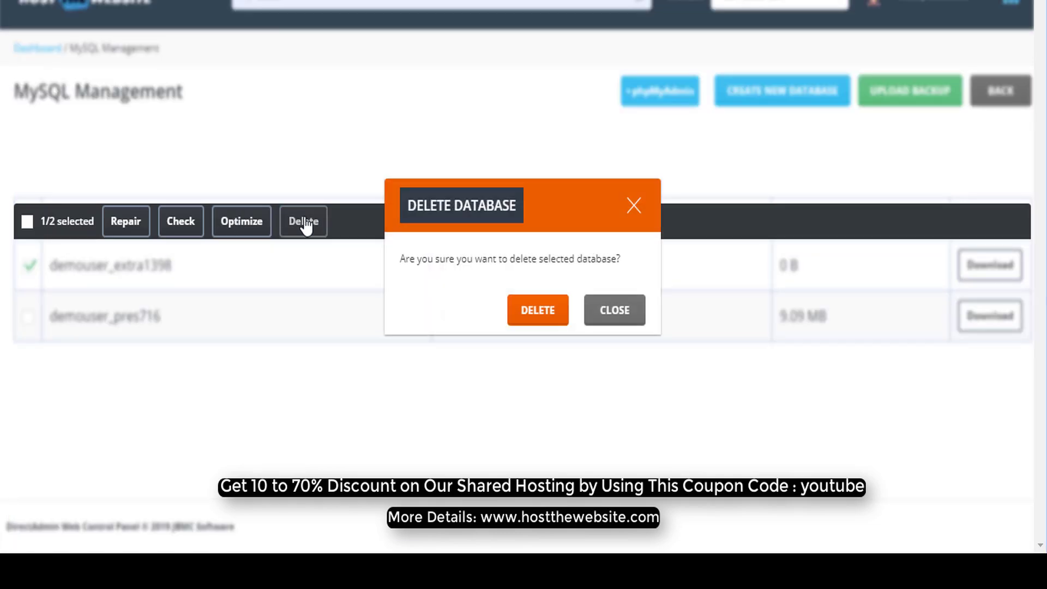
pyautogui.click(534, 311)
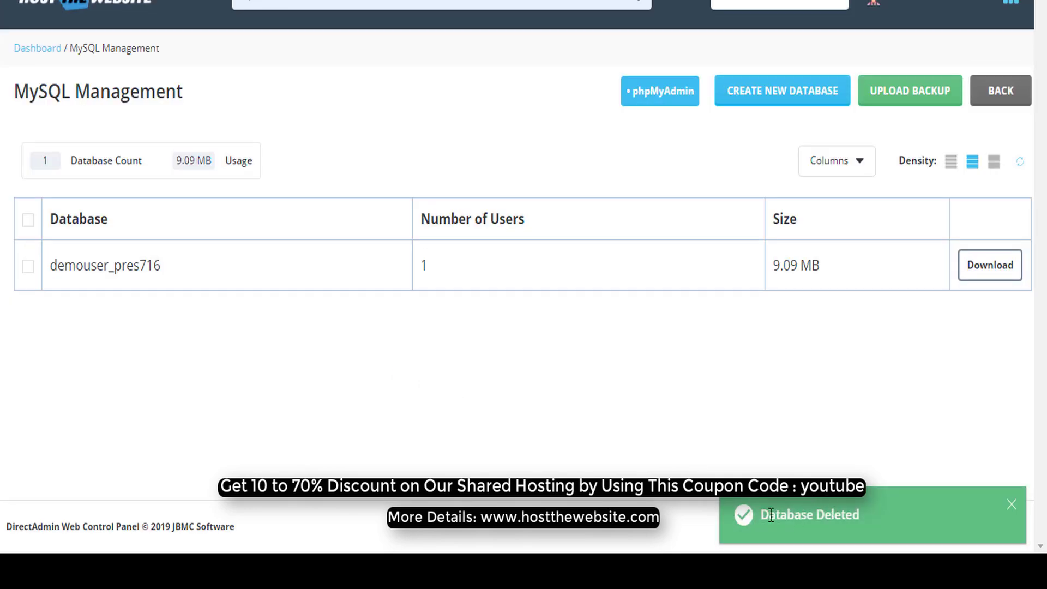
pyautogui.moveTo(761, 515); pyautogui.dragTo(871, 513)
pyautogui.click(566, 410)
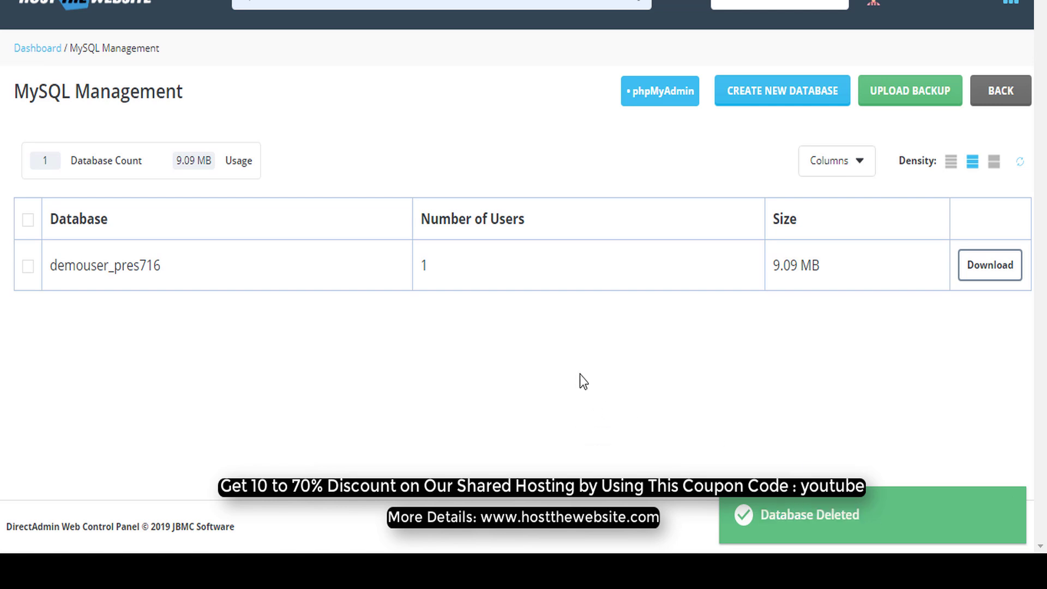